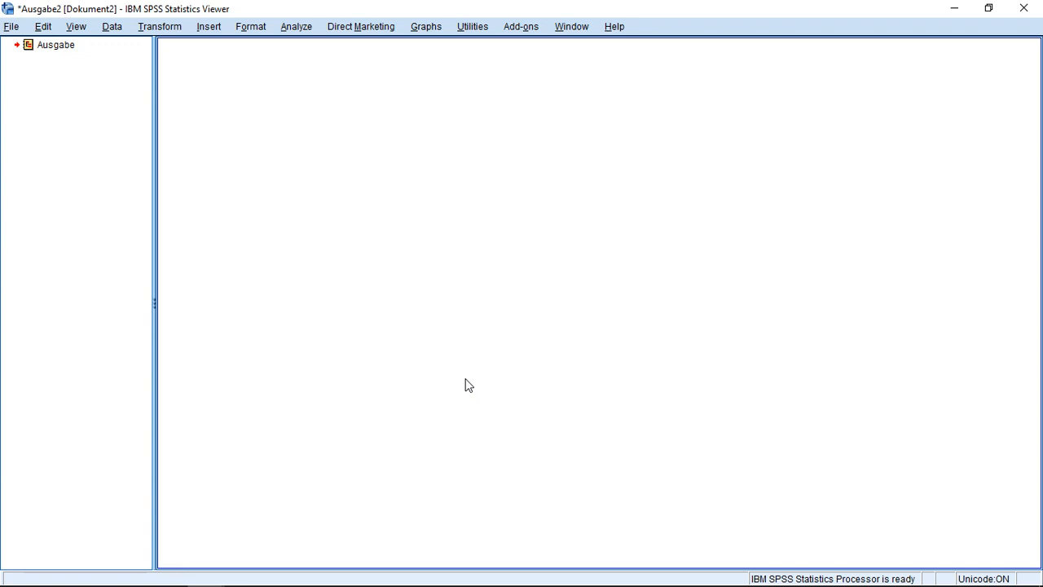
Step: Set up a Tobit regression with Weight in kg as the dependent and Height in cm as the independent variable
{"action": "left_click", "coordinate": [300, 27]}
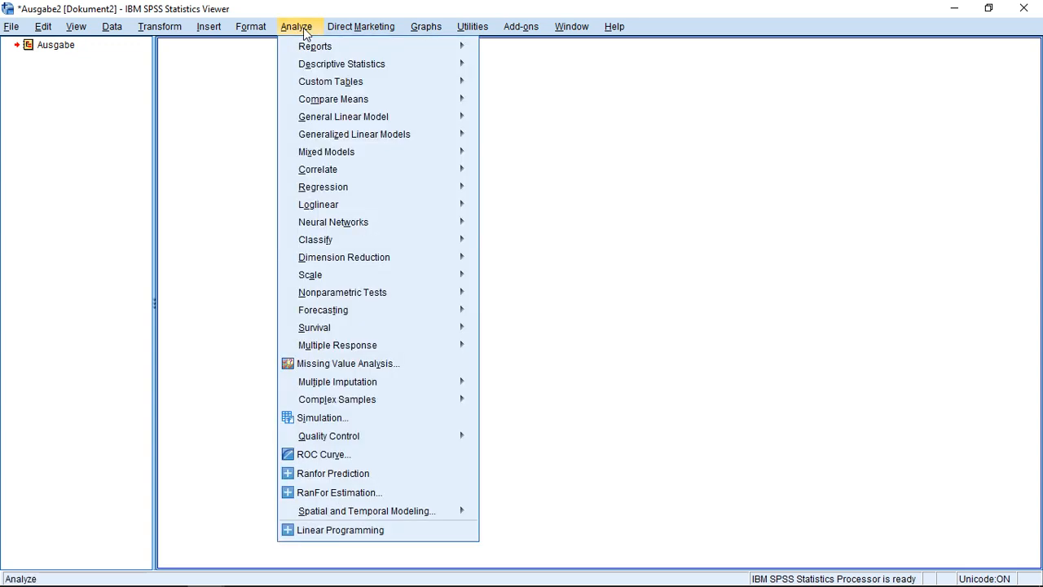
{"action": "mouse_move", "coordinate": [341, 187]}
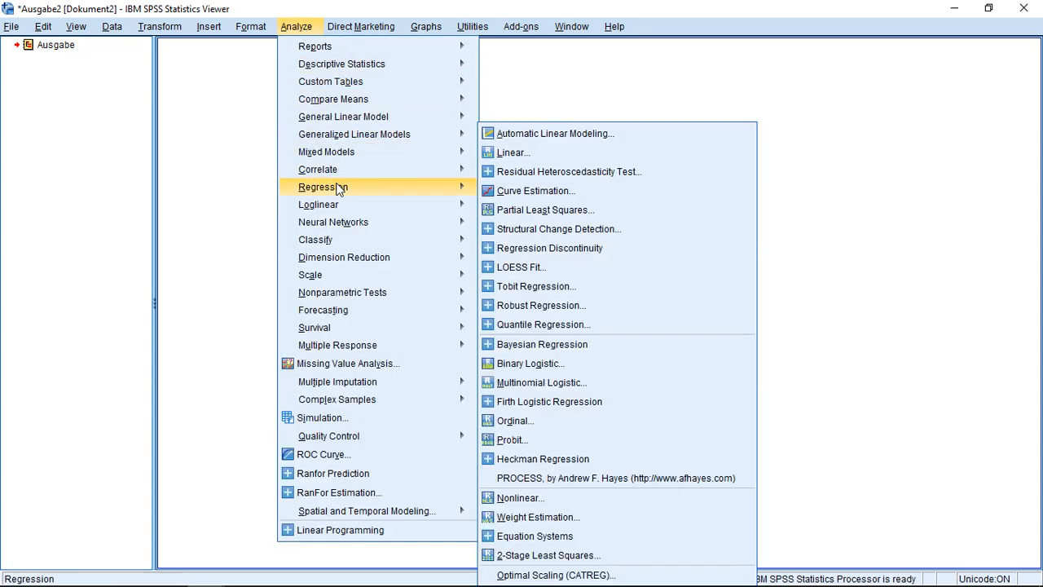
{"action": "left_click", "coordinate": [536, 286]}
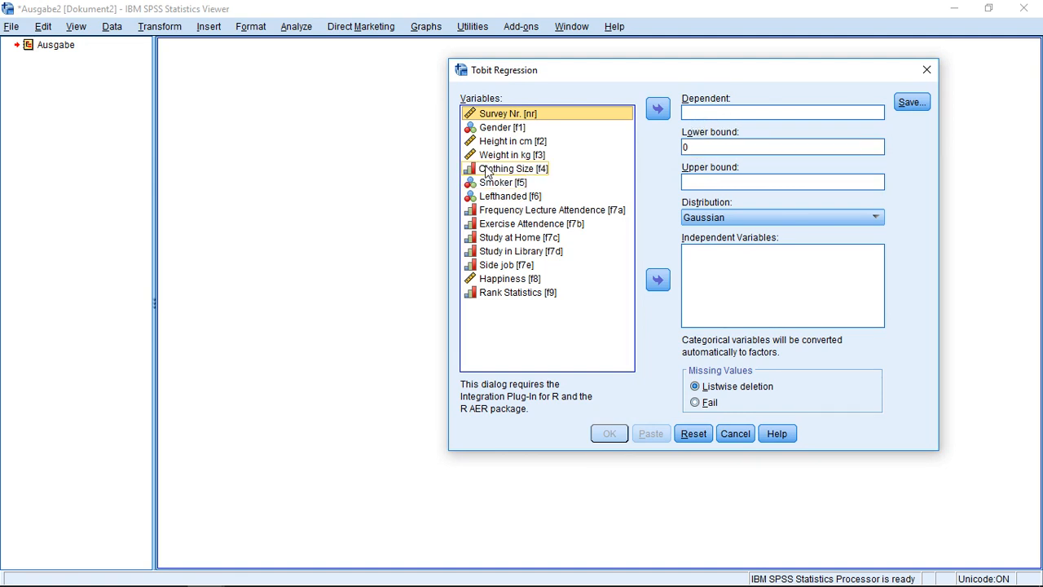
{"action": "left_click", "coordinate": [511, 155]}
{"action": "left_click", "coordinate": [657, 108]}
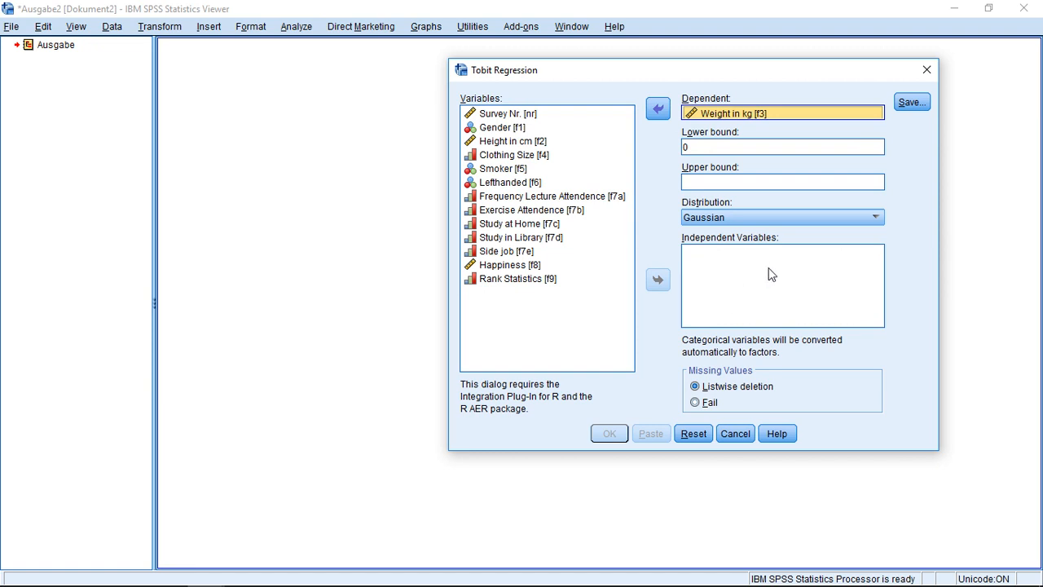
{"action": "left_click", "coordinate": [515, 144]}
{"action": "left_click", "coordinate": [657, 279]}
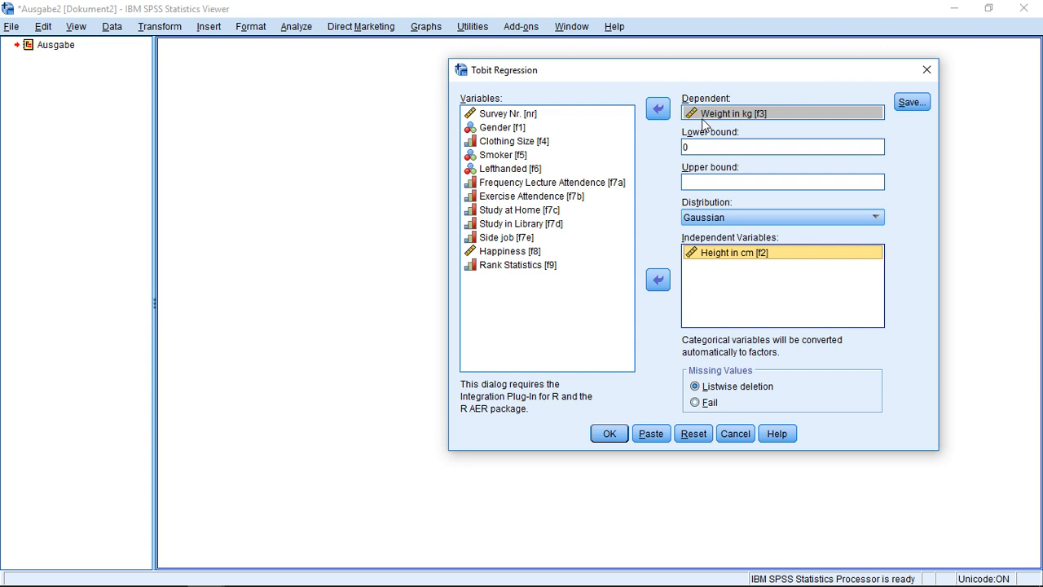
Step: Set the Tobit model's lower bound to 38 and upper bound to 120 with a Gaussian distribution, and run it
{"action": "left_click_drag", "start_coordinate": [691, 148], "coordinate": [670, 150]}
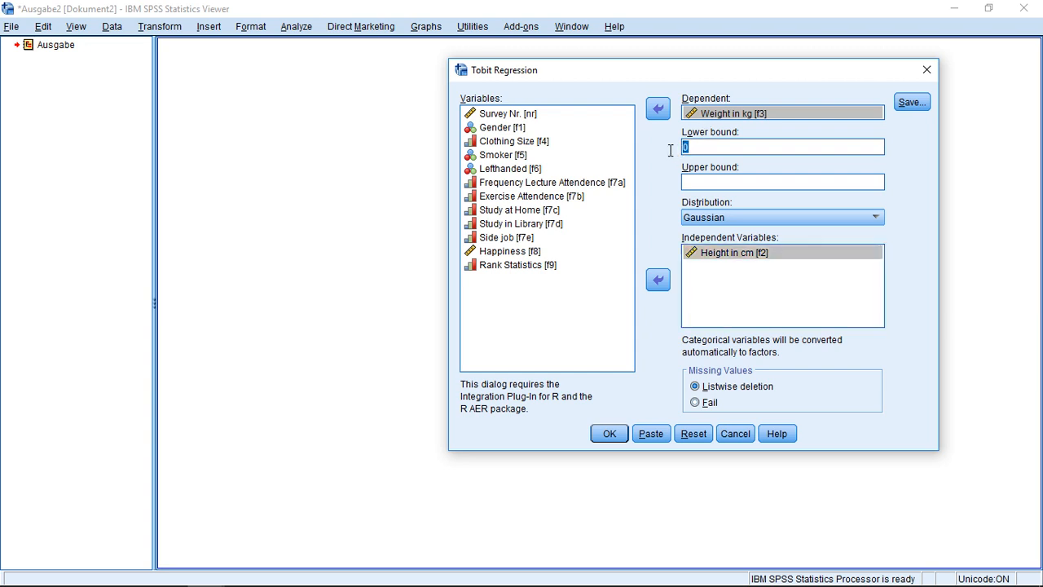
{"action": "type", "text": "38"}
{"action": "left_click", "coordinate": [704, 181]}
{"action": "type", "text": "120"}
{"action": "left_click", "coordinate": [714, 222]}
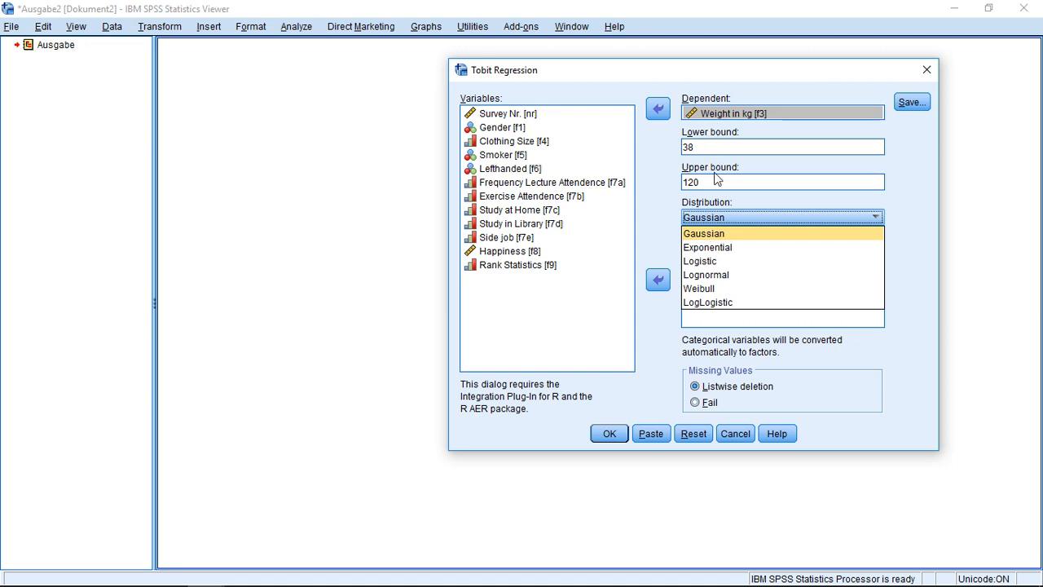
{"action": "left_click", "coordinate": [685, 236]}
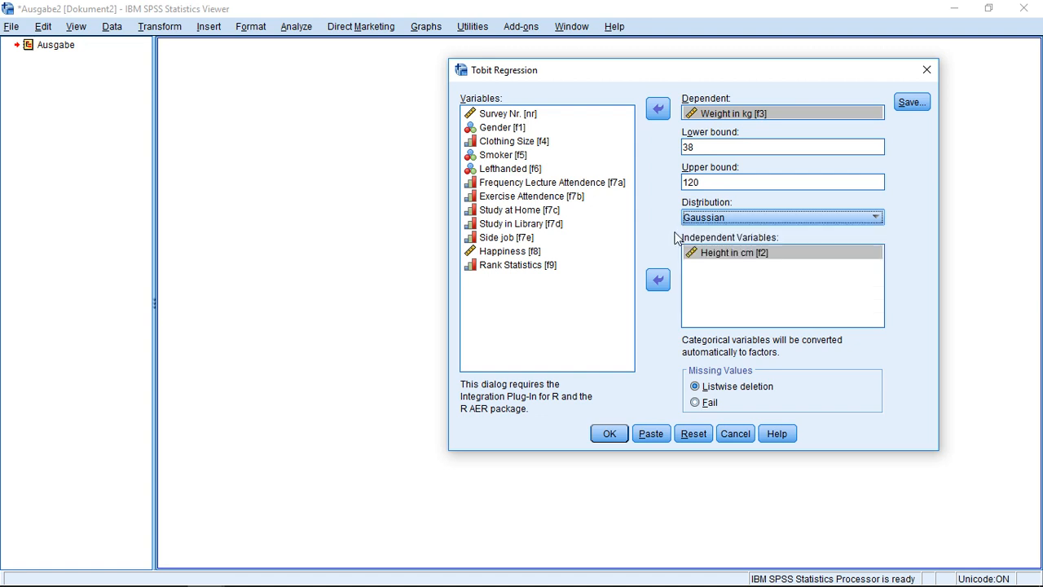
{"action": "left_click", "coordinate": [620, 432]}
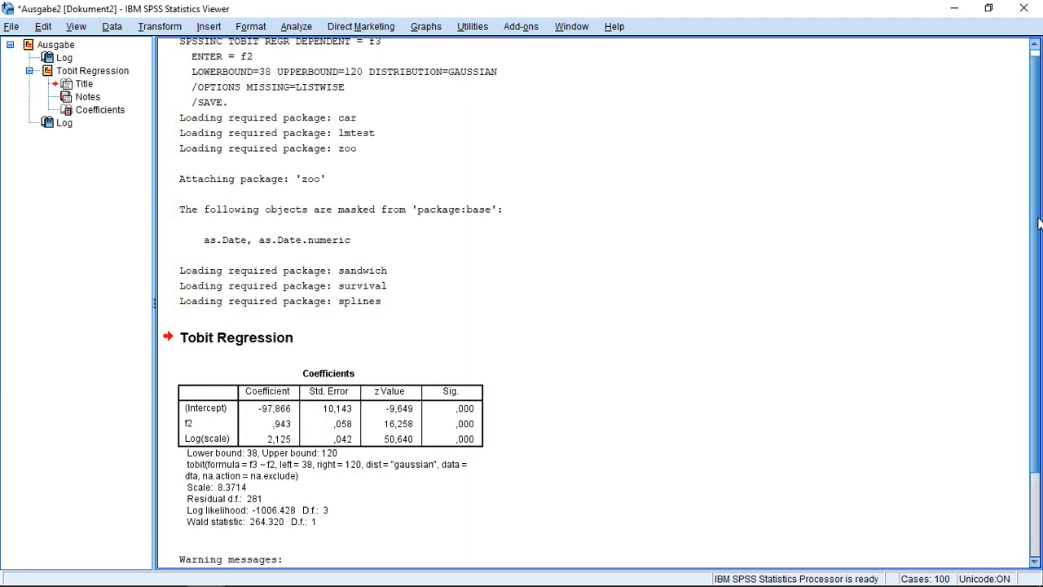
Step: Examine the coefficients table and notes in the Tobit regression output
{"action": "left_click_drag", "start_coordinate": [1036, 228], "coordinate": [1022, 302]}
{"action": "left_click", "coordinate": [382, 310]}
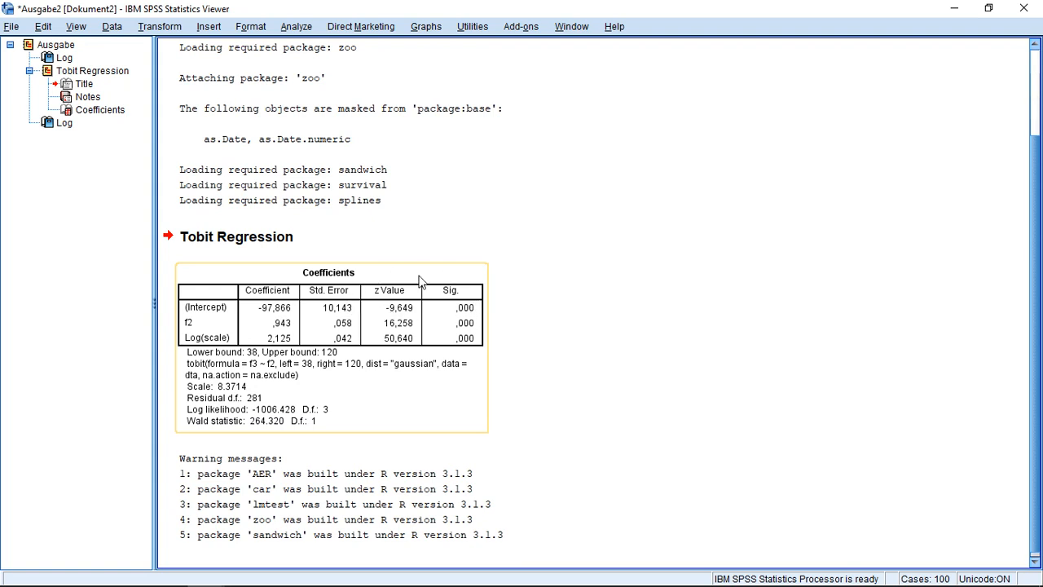
{"action": "left_click", "coordinate": [393, 236]}
{"action": "left_click", "coordinate": [390, 171]}
Step: Run a linear regression with Weight in kg as the dependent and Height in cm as the independent variable
{"action": "left_click", "coordinate": [295, 26]}
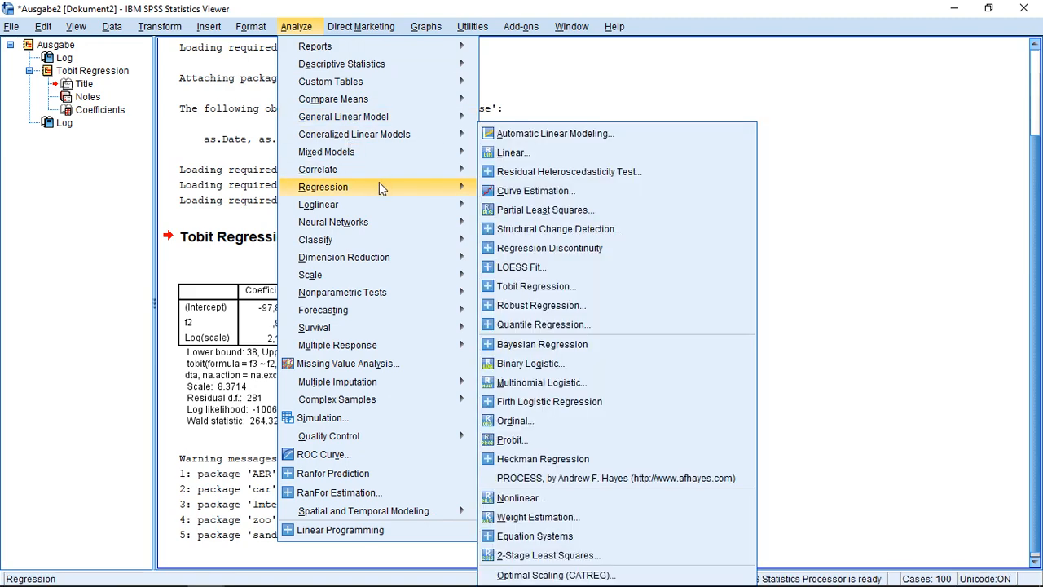
{"action": "mouse_move", "coordinate": [391, 169]}
{"action": "mouse_move", "coordinate": [326, 187]}
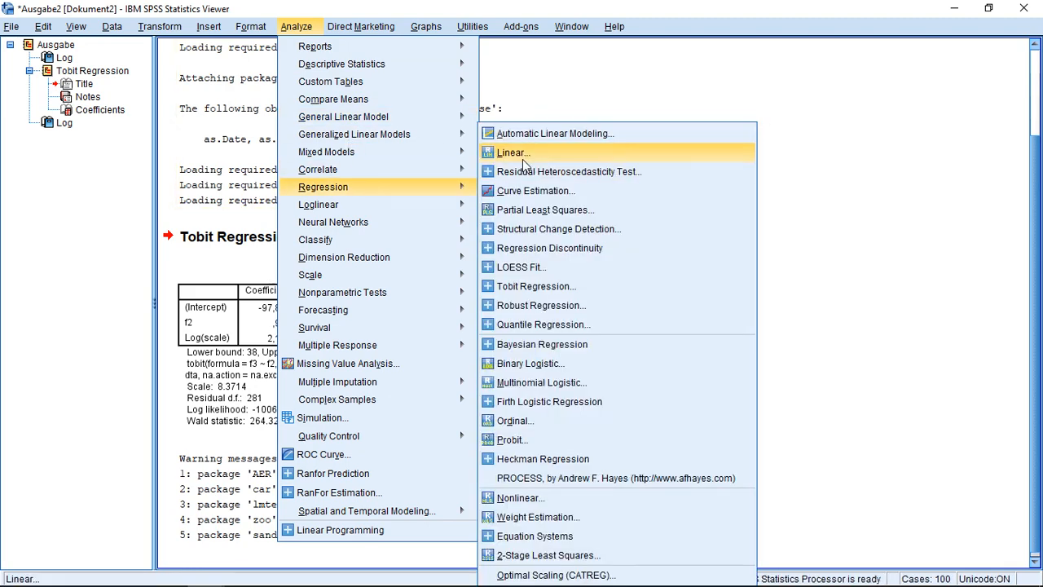
{"action": "left_click", "coordinate": [521, 84]}
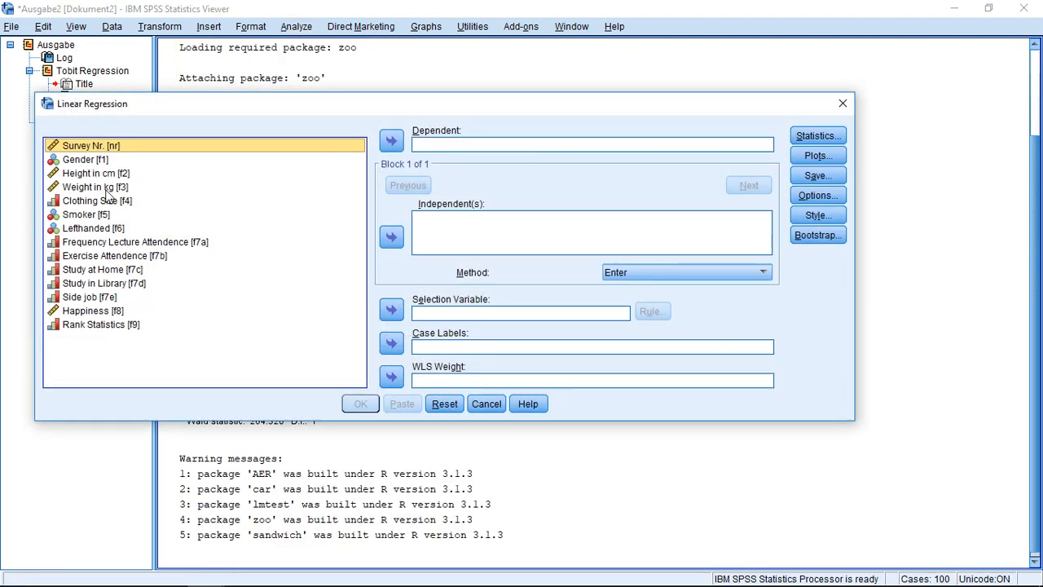
{"action": "left_click", "coordinate": [179, 187]}
{"action": "left_click", "coordinate": [391, 141]}
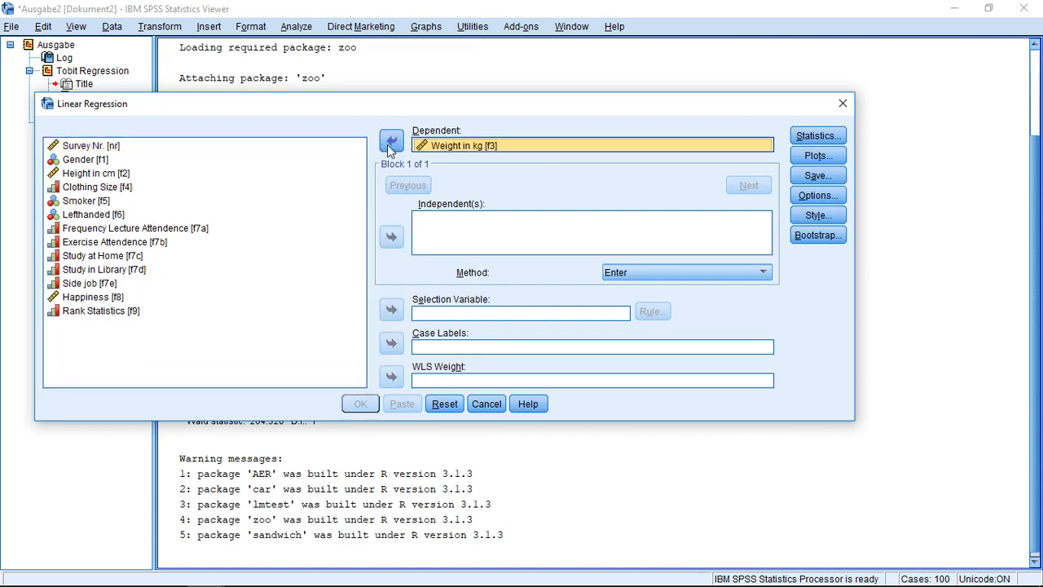
{"action": "left_click", "coordinate": [216, 175]}
{"action": "left_click", "coordinate": [391, 238]}
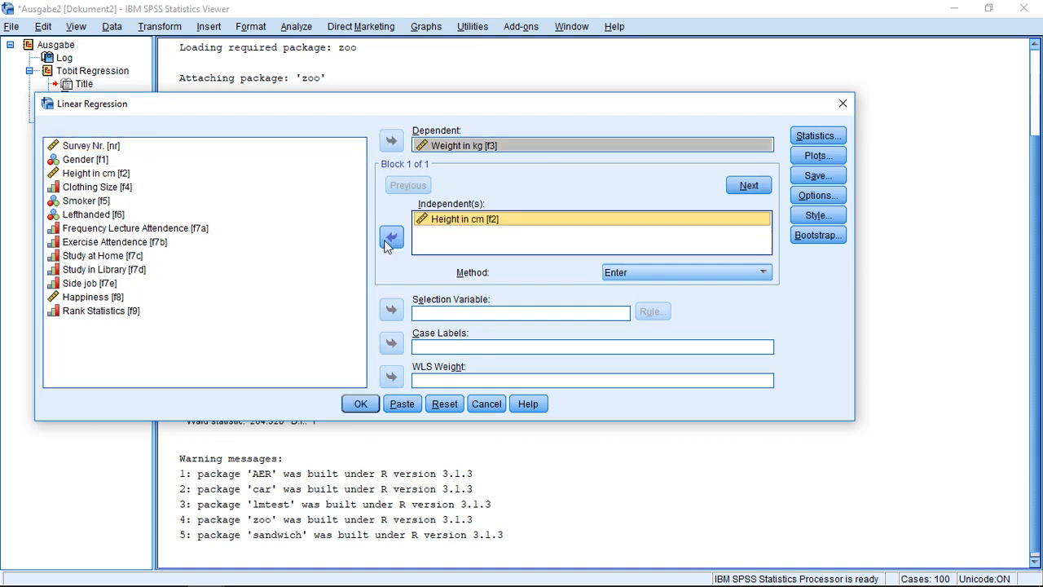
{"action": "left_click", "coordinate": [361, 403]}
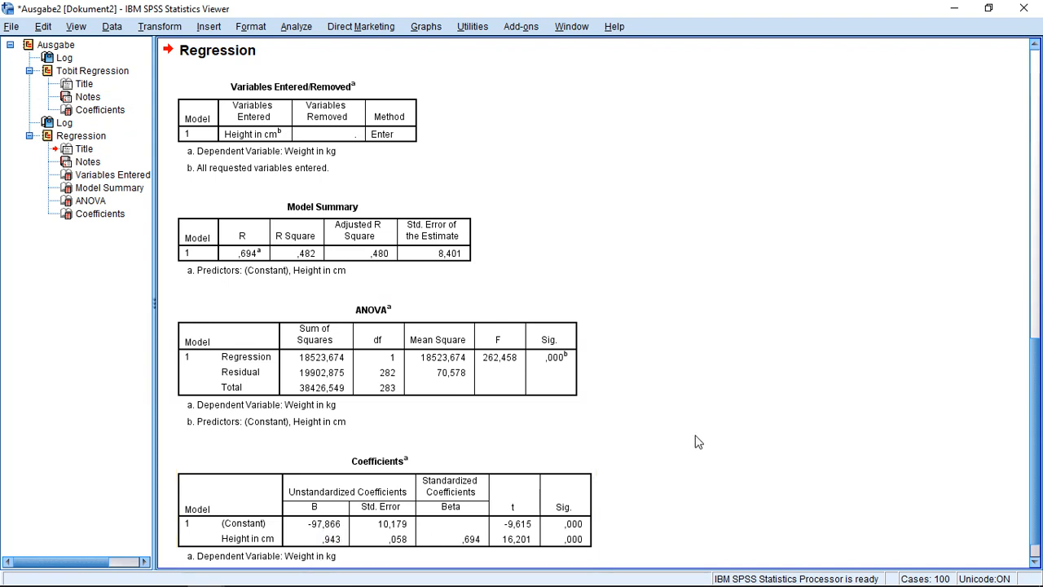
Step: Rerun the Tobit regression of weight on height with a lower bound of 42 and an upper bound of 100
{"action": "left_click_drag", "start_coordinate": [1035, 360], "coordinate": [1011, 202]}
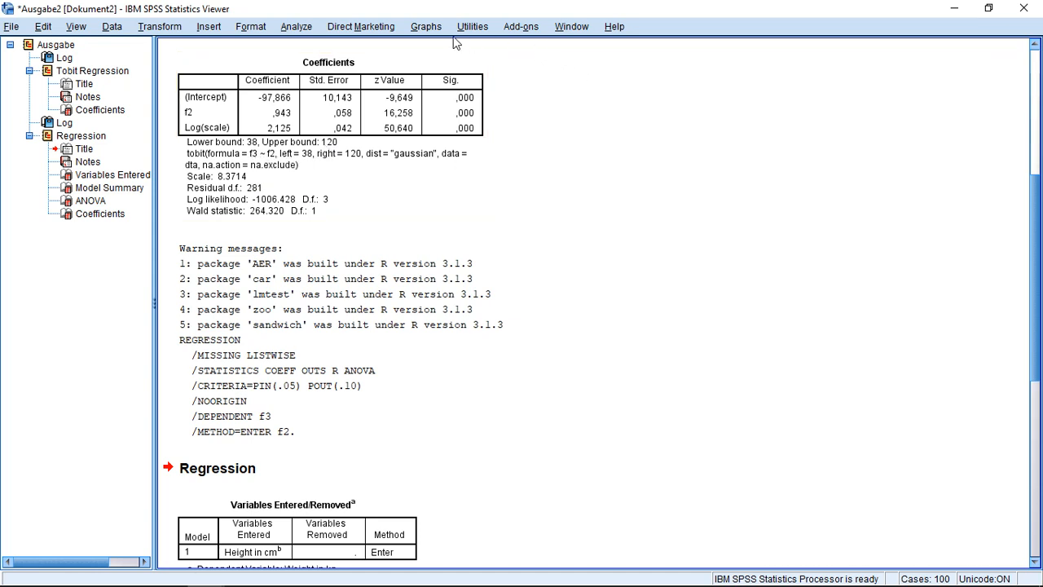
{"action": "left_click", "coordinate": [334, 28]}
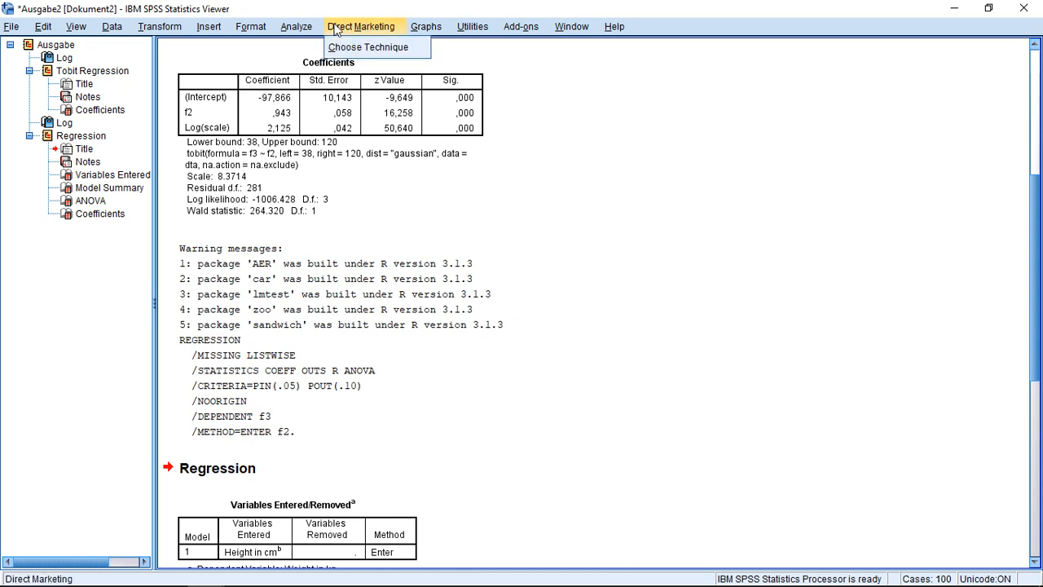
{"action": "mouse_move", "coordinate": [315, 28]}
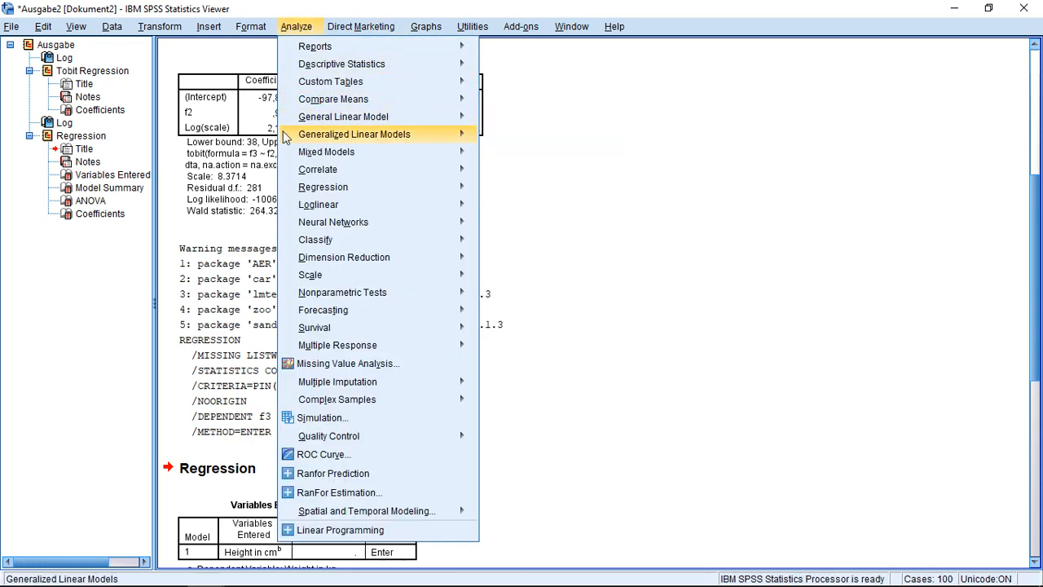
{"action": "mouse_move", "coordinate": [326, 135]}
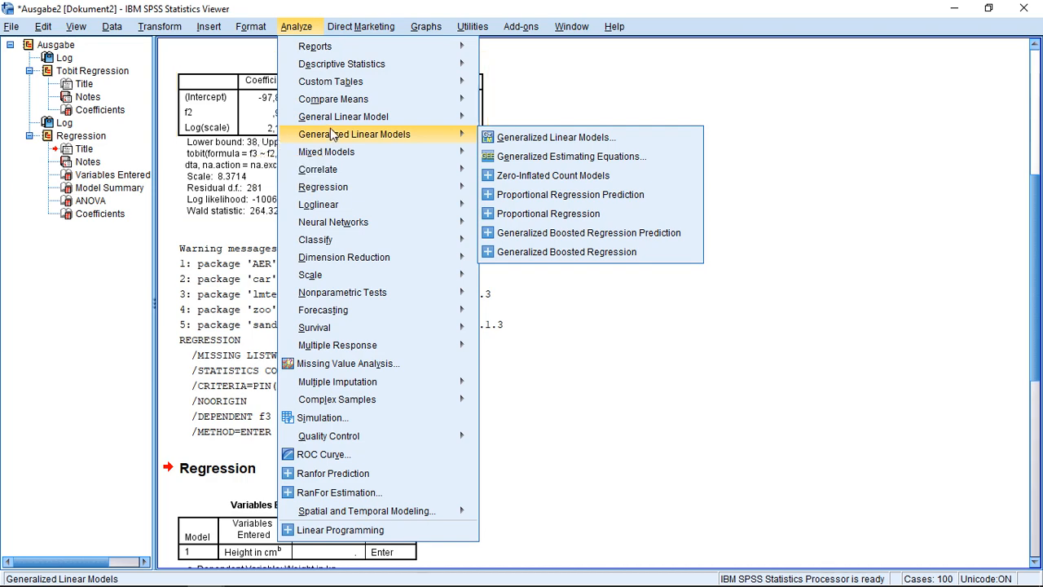
{"action": "mouse_move", "coordinate": [338, 174]}
{"action": "mouse_move", "coordinate": [371, 188]}
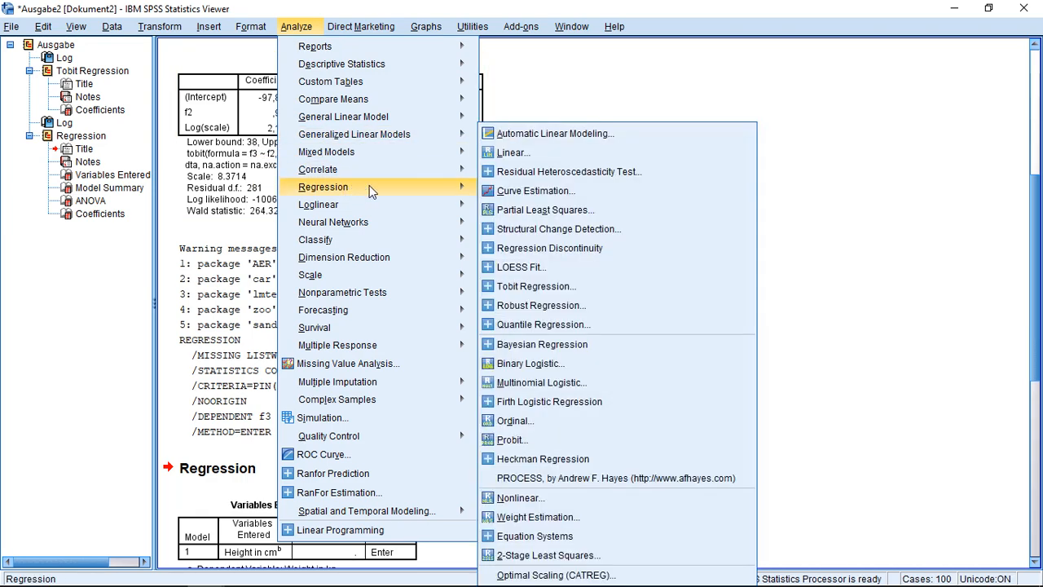
{"action": "left_click", "coordinate": [536, 286]}
{"action": "left_click_drag", "start_coordinate": [704, 148], "coordinate": [683, 146]}
{"action": "type", "text": "42"}
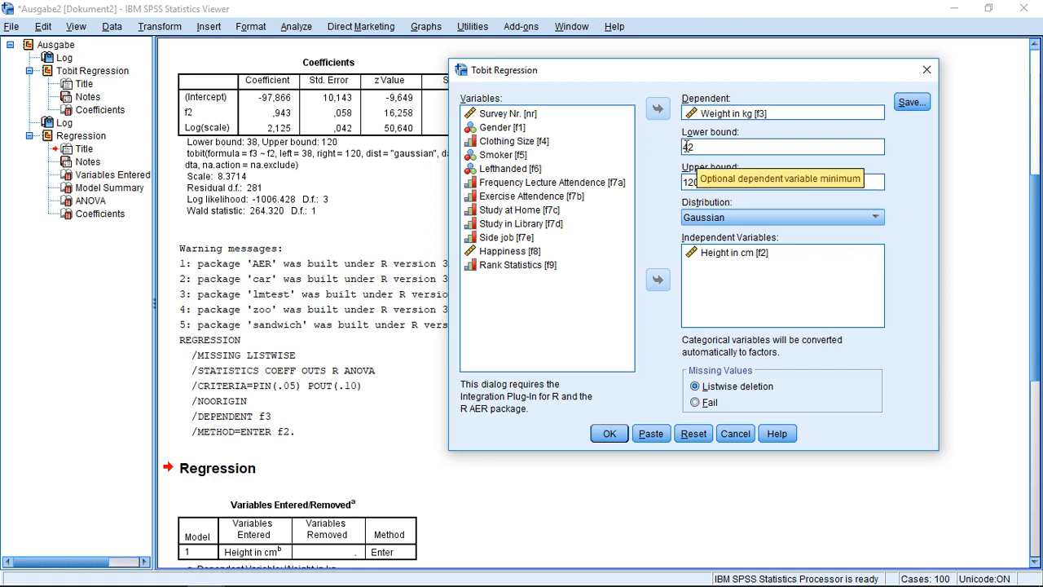
{"action": "key", "text": "Tab"}
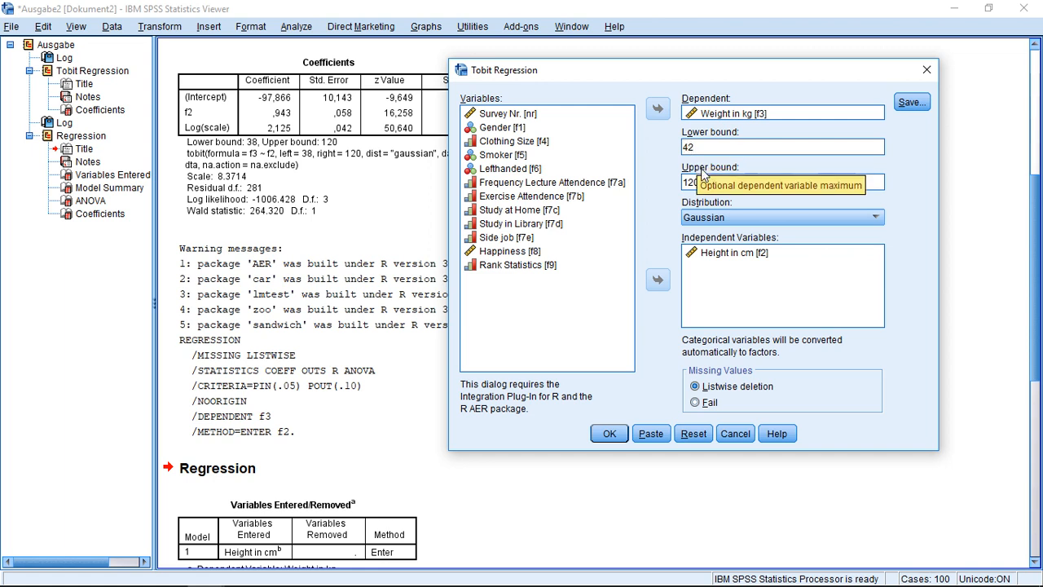
{"action": "type", "text": "100"}
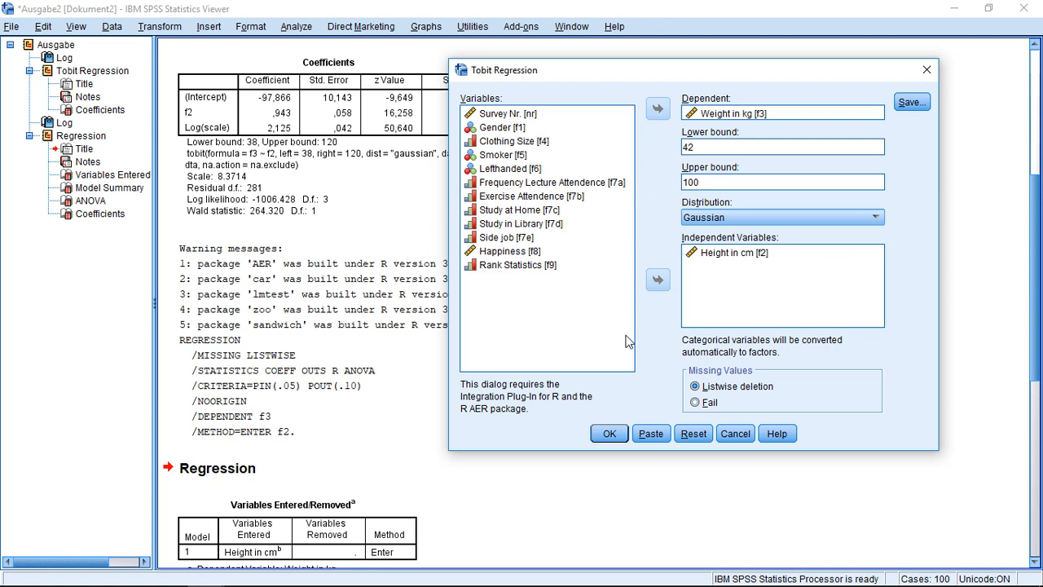
{"action": "left_click", "coordinate": [588, 435]}
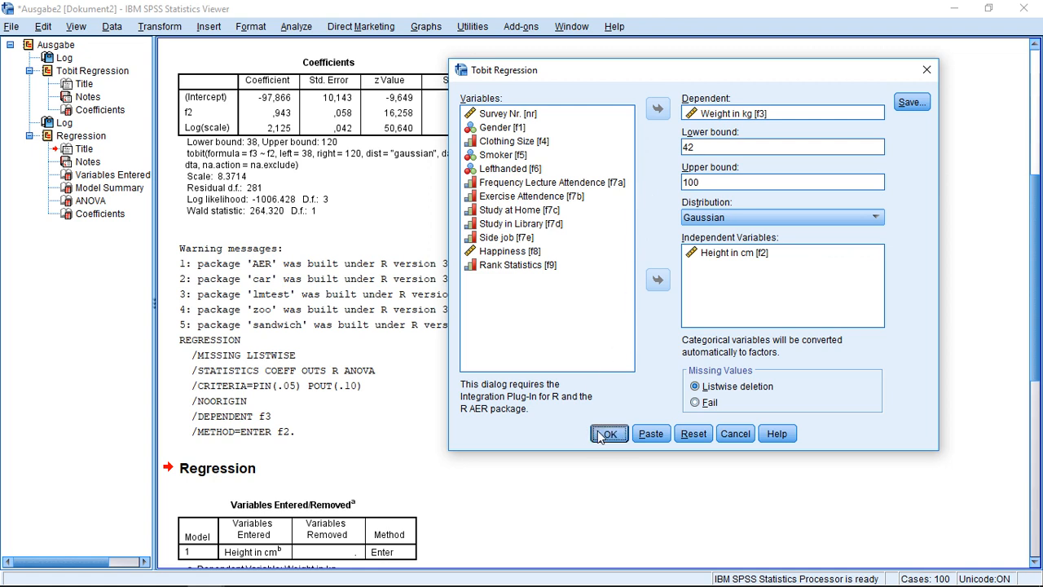